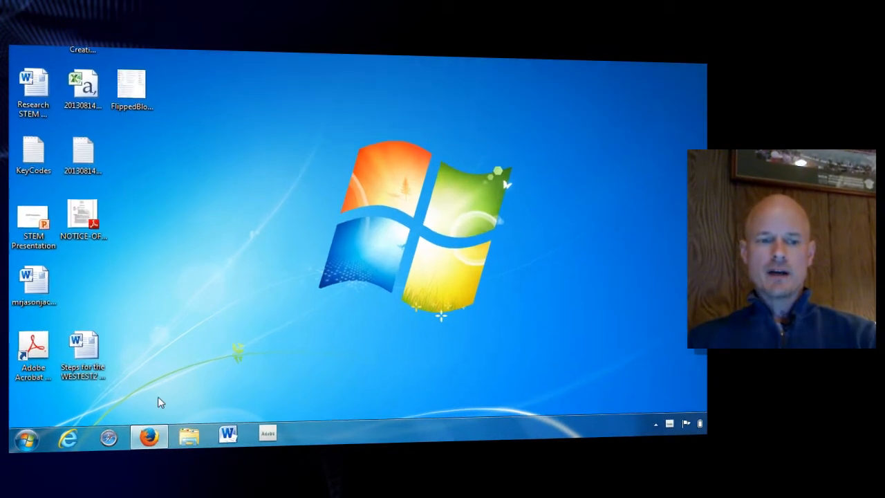
Launch West Point Bridge Designer 2014 (2nd Edition) from the installed programs.
click(28, 438)
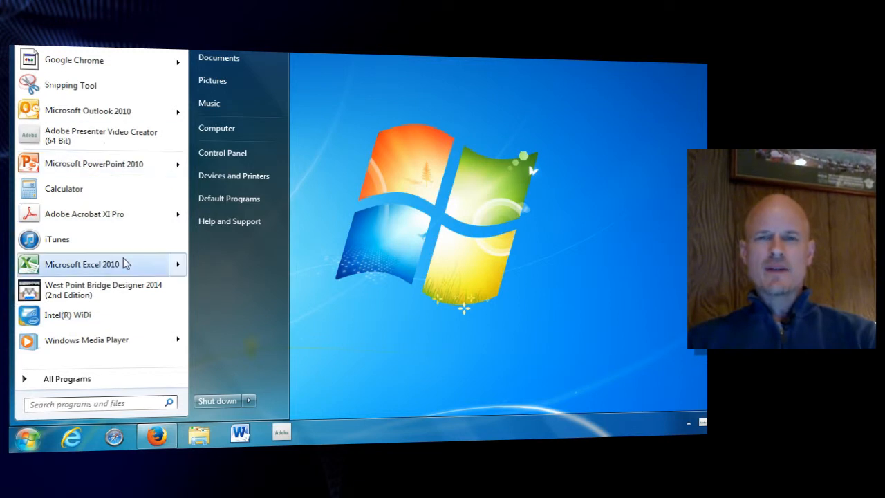
mouse_move(124, 262)
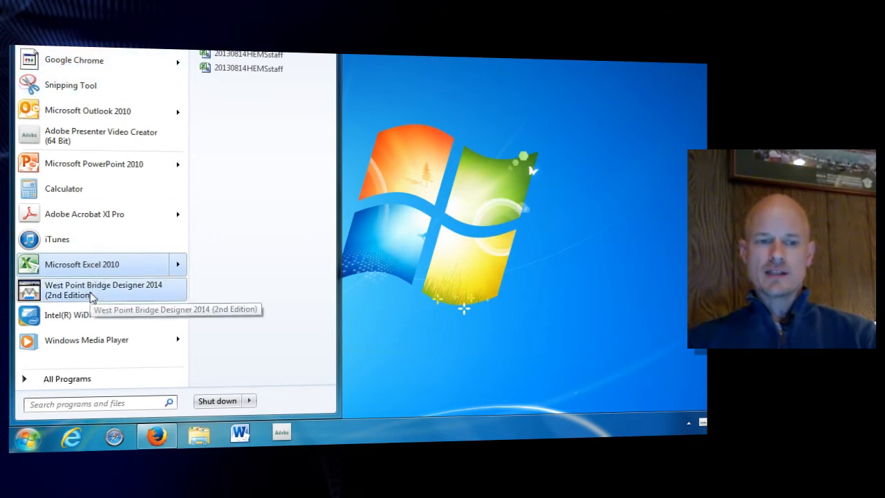
click(95, 382)
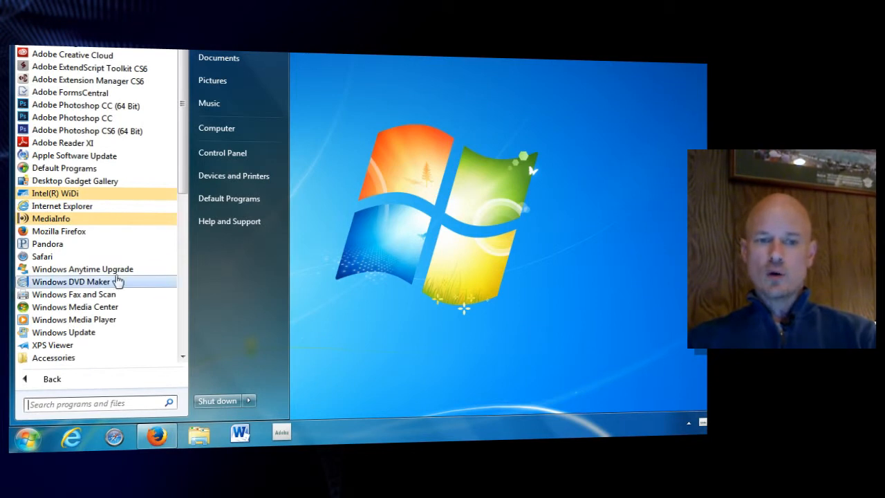
drag(181, 161, 176, 320)
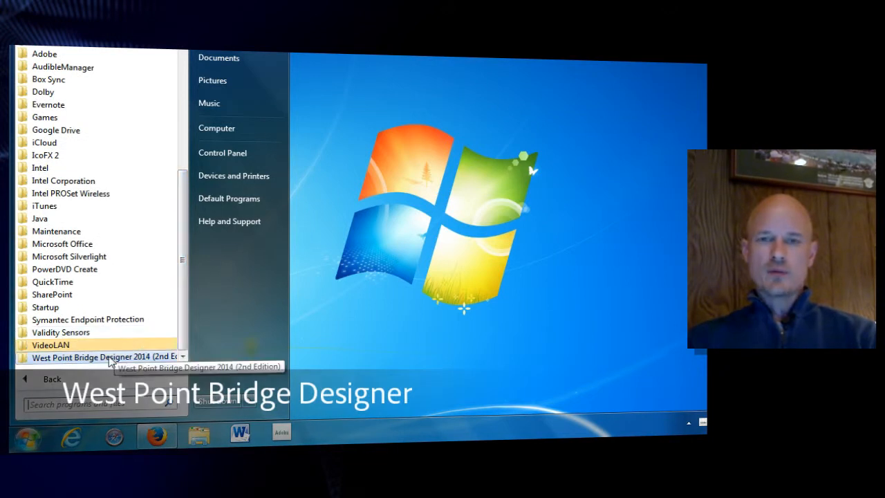
click(109, 359)
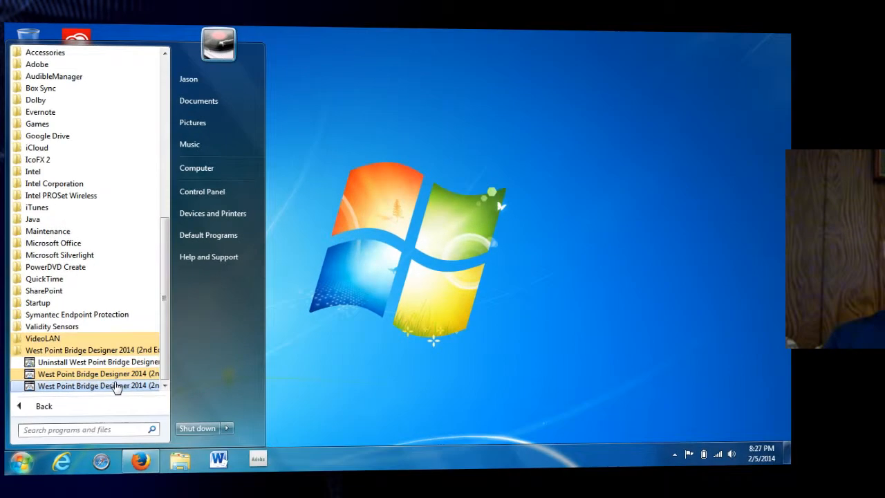
click(116, 386)
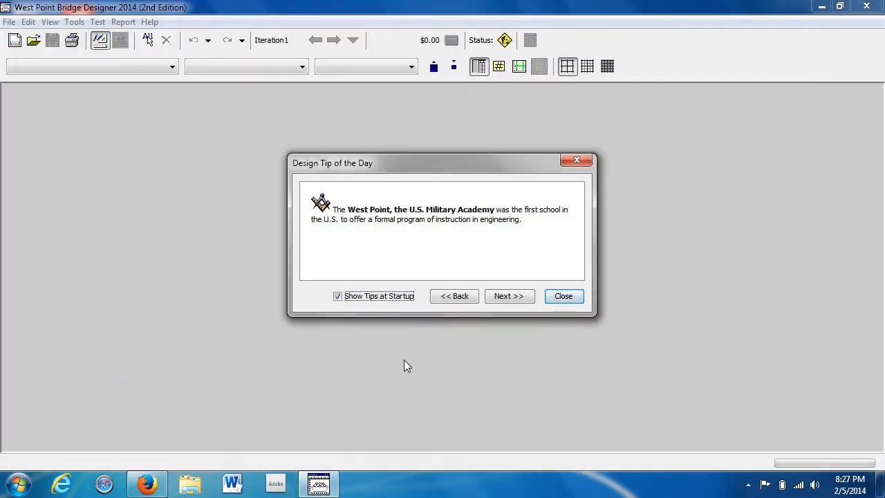
Browse through several design tips of the day and close the tips.
click(503, 293)
click(504, 295)
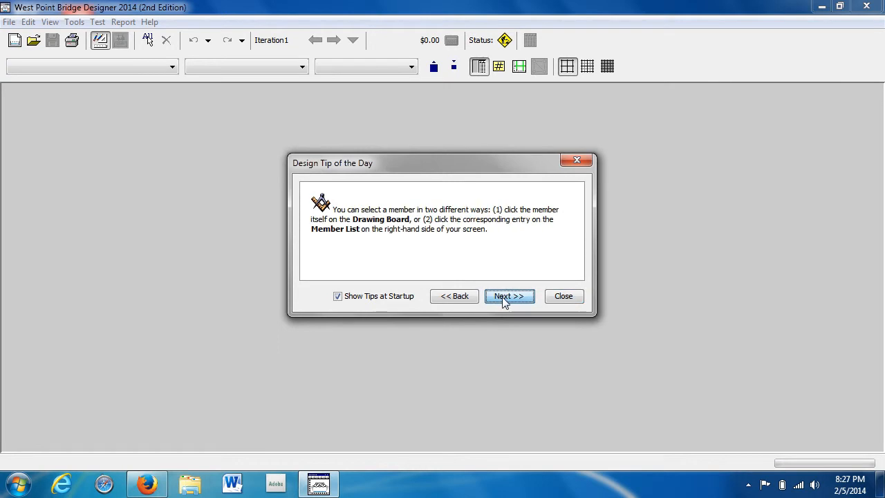
click(502, 297)
click(502, 297)
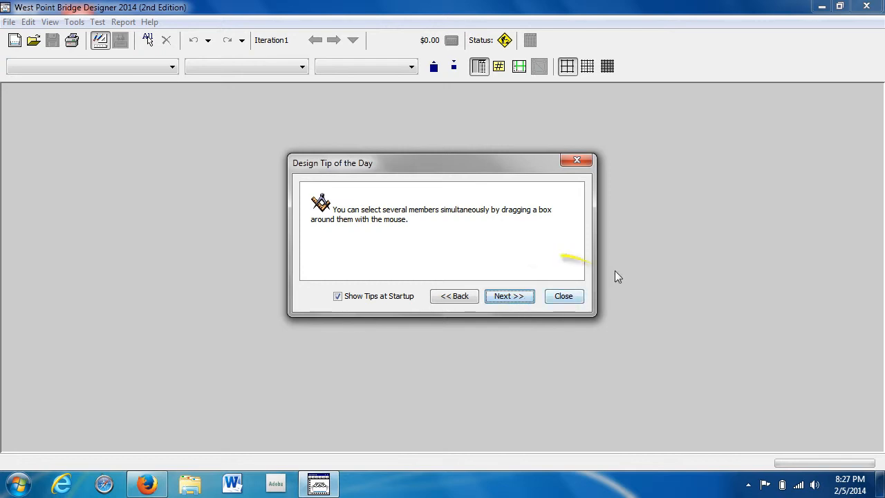
click(564, 298)
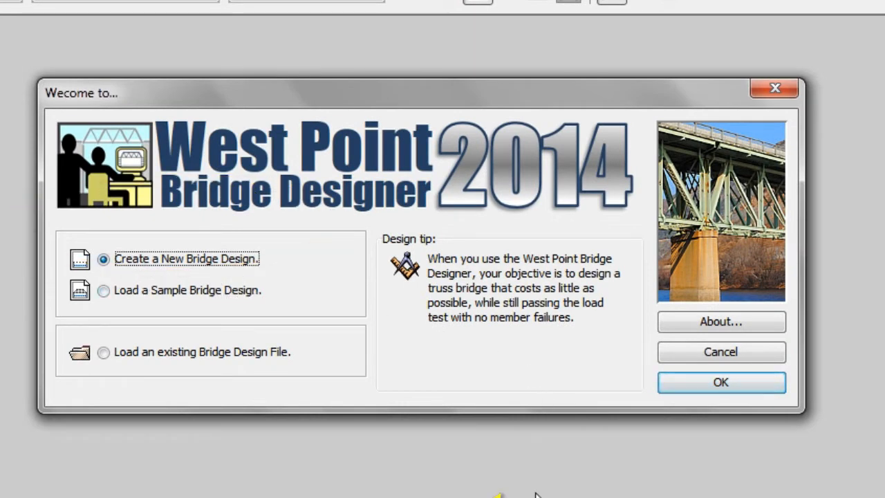
Start a new bridge design outside any local contest and set the deck elevation to 12 meters.
click(744, 388)
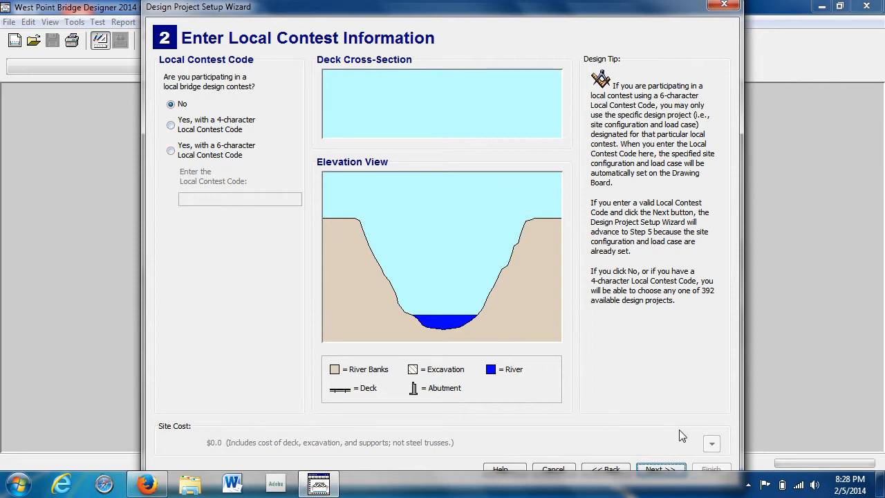
click(665, 472)
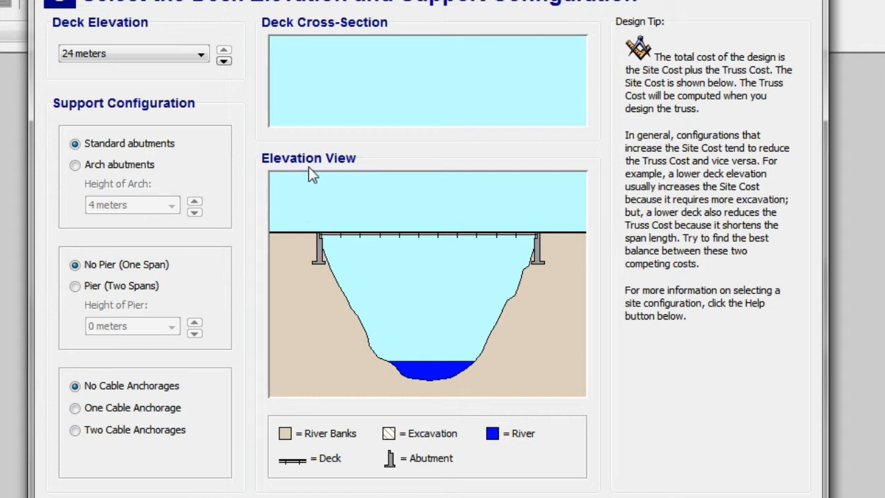
click(193, 54)
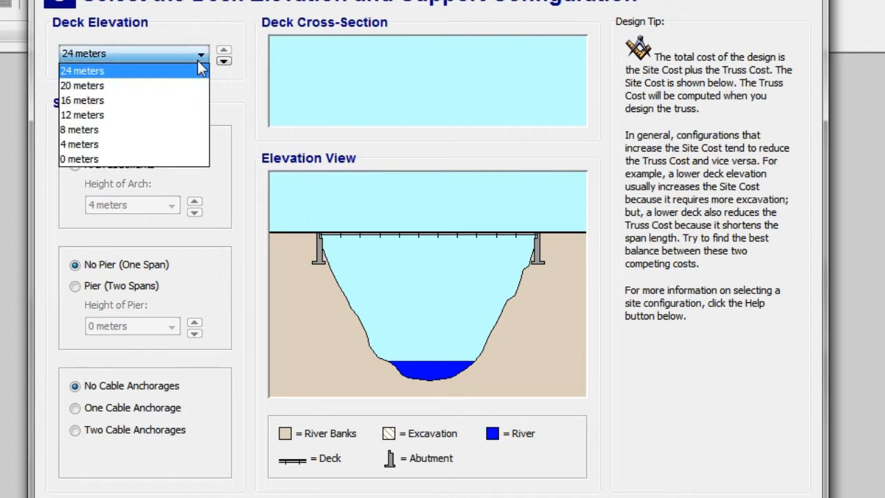
click(173, 114)
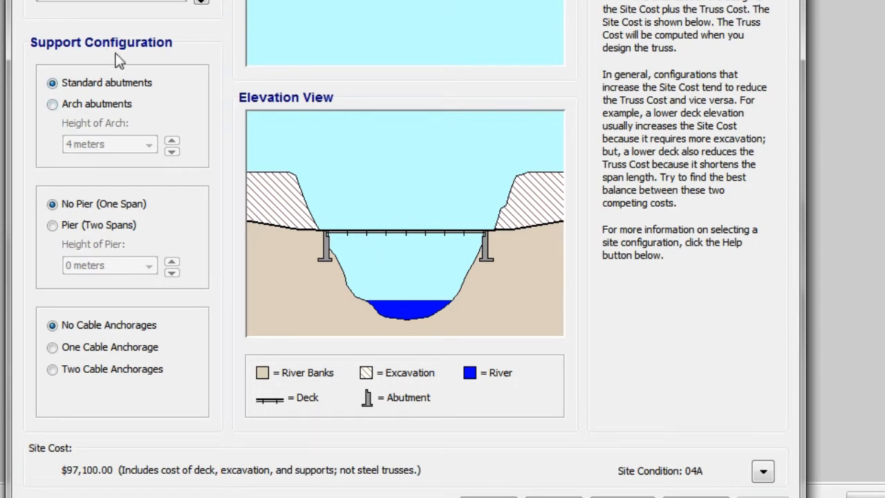
Try arch abutments with an 8-meter arch and two cable anchorages, restoring standard abutments and no cable anchorages.
click(52, 103)
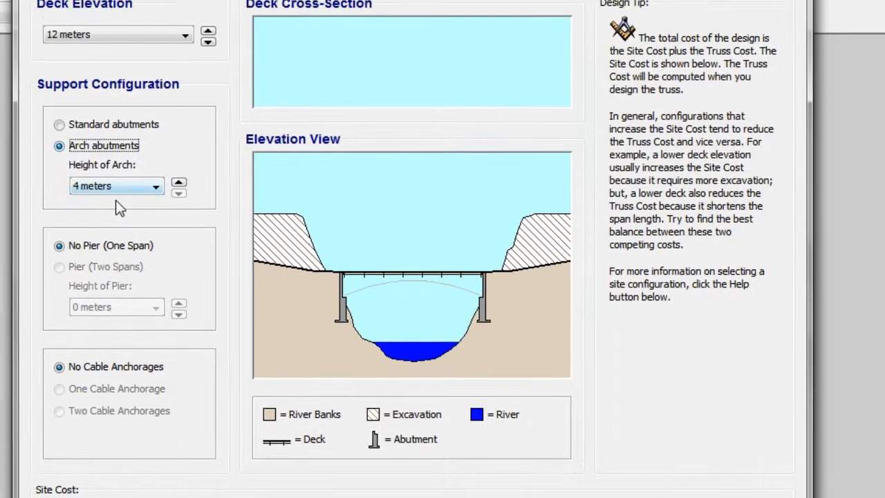
click(158, 213)
click(144, 247)
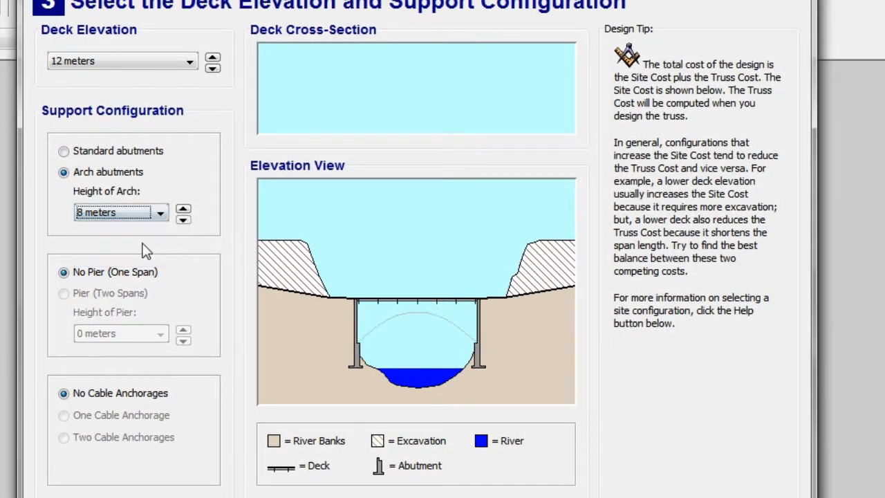
click(66, 152)
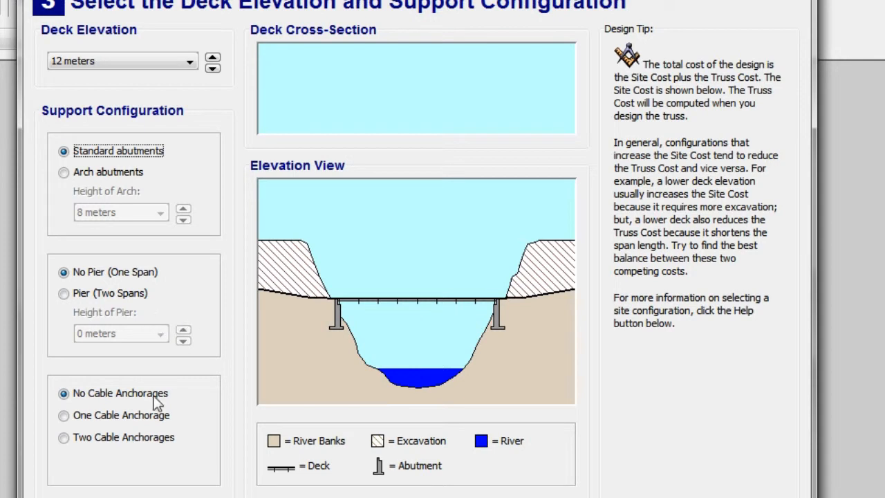
click(64, 439)
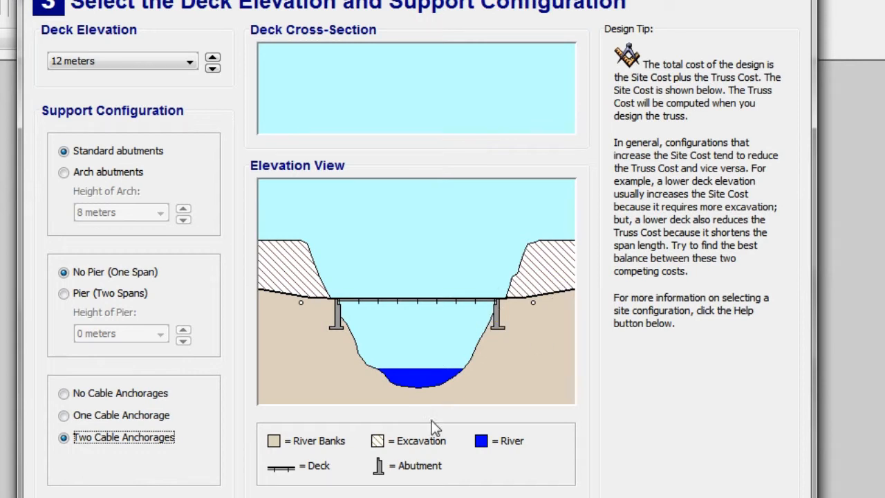
click(64, 393)
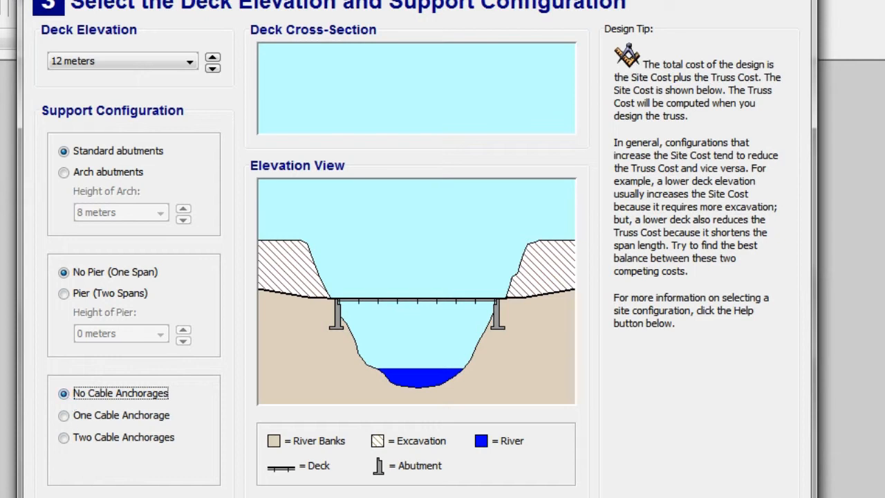
Accept the support configuration and keep the medium-strength concrete deck with the standard 225 kN truck loading.
key(Return)
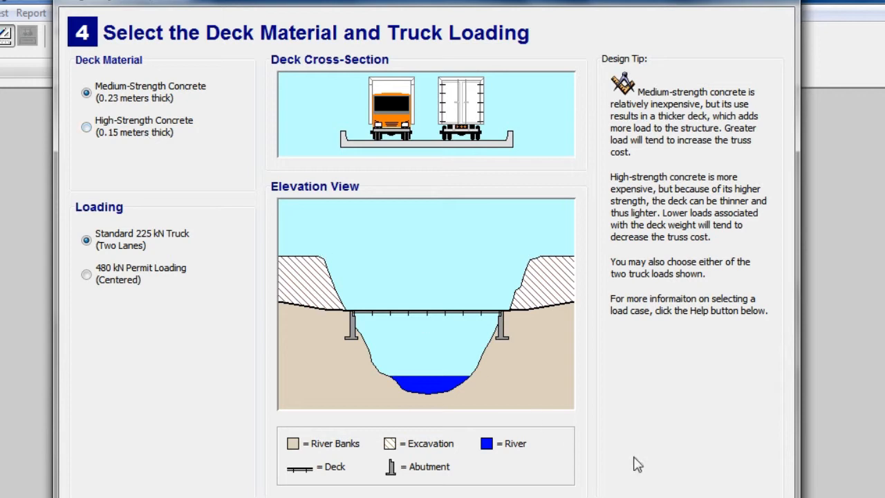
click(587, 497)
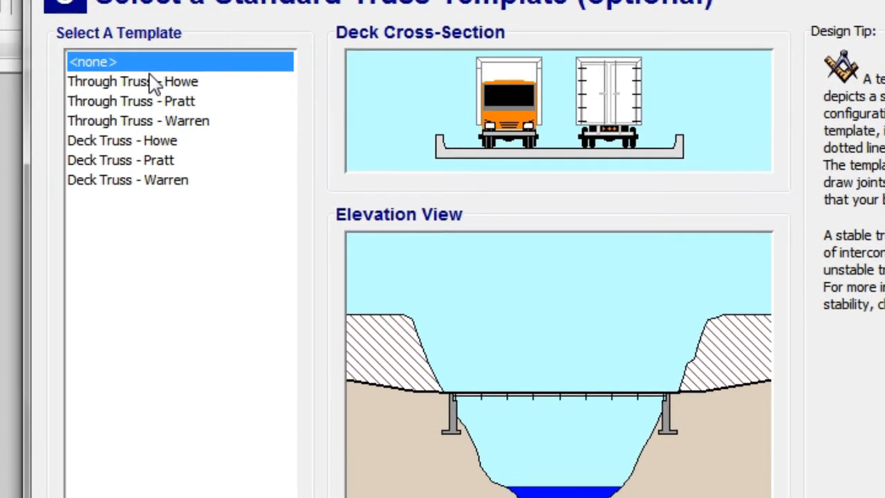
Preview the Howe, Pratt and Warren templates for through and deck trusses in the elevation view.
click(143, 92)
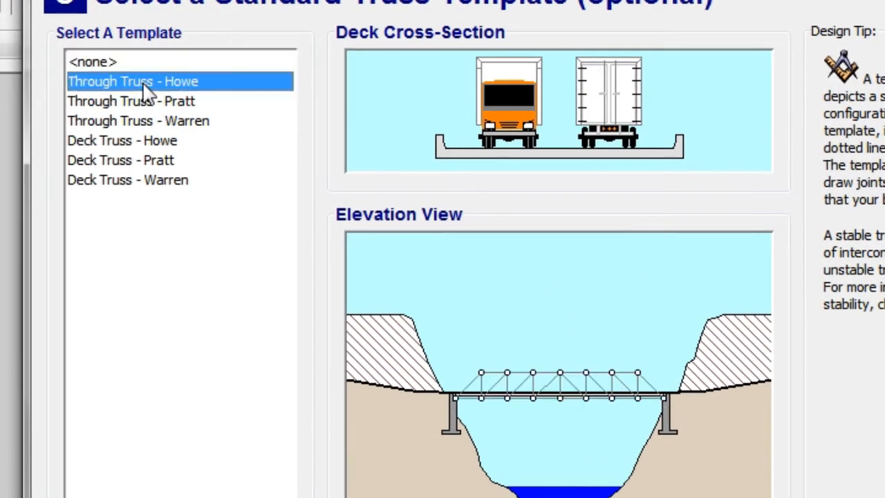
key(Down)
key(Down)
key(Down)
key(Up)
key(Up)
key(Down)
key(Down)
key(Down)
key(Down)
key(Up)
key(Up)
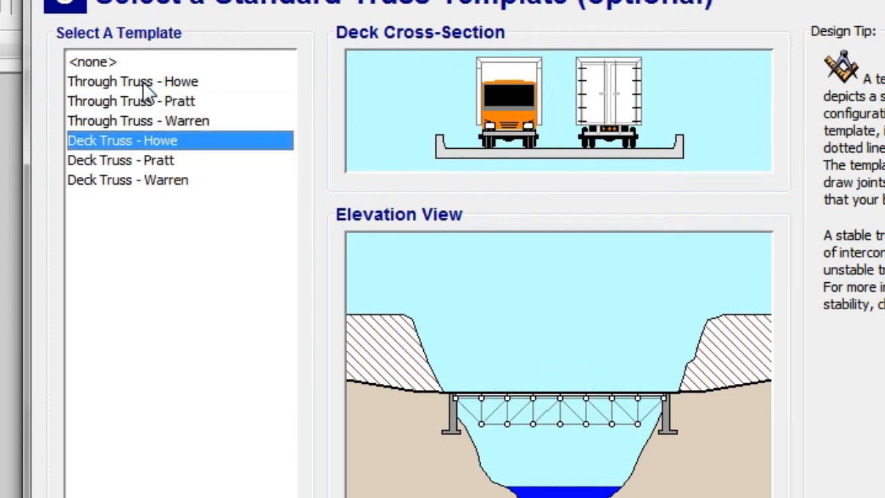
key(Up)
key(Up)
key(Up)
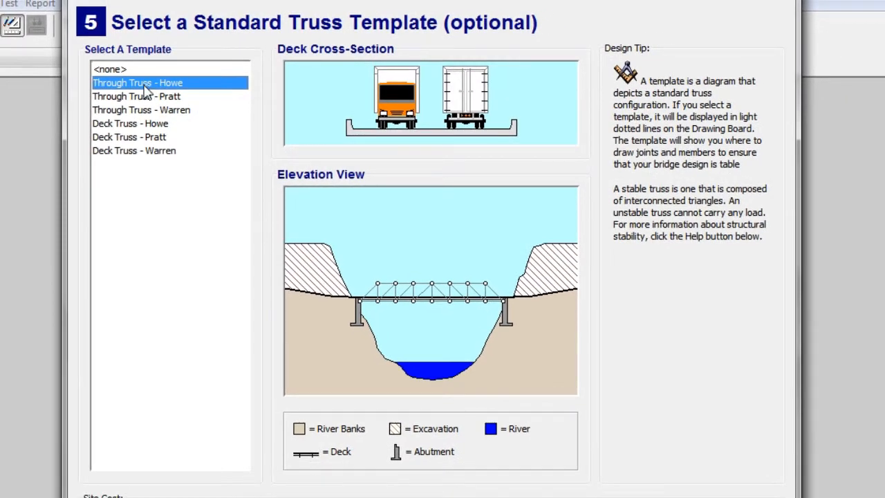
Choose no truss template and finish the project setup with the title block left as is.
click(103, 69)
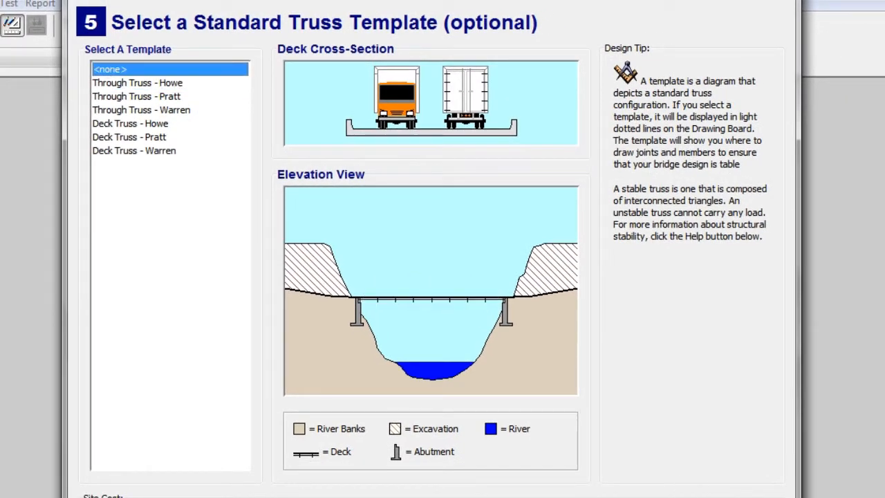
key(Return)
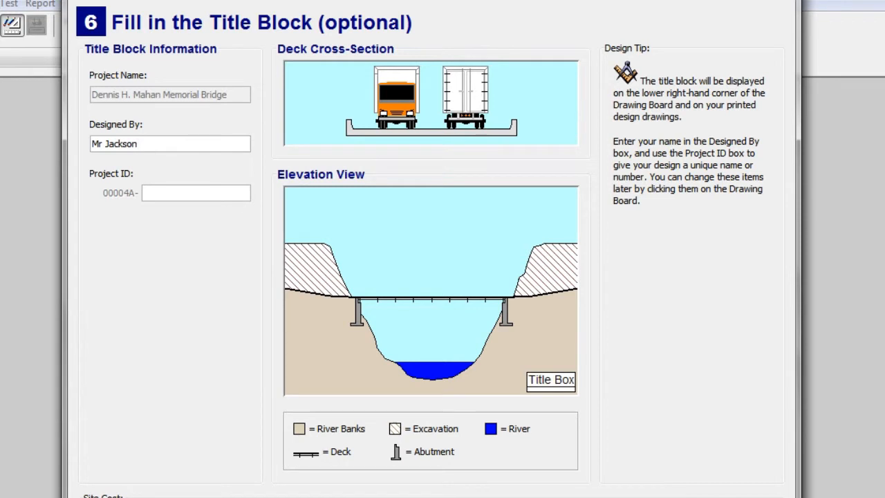
key(Return)
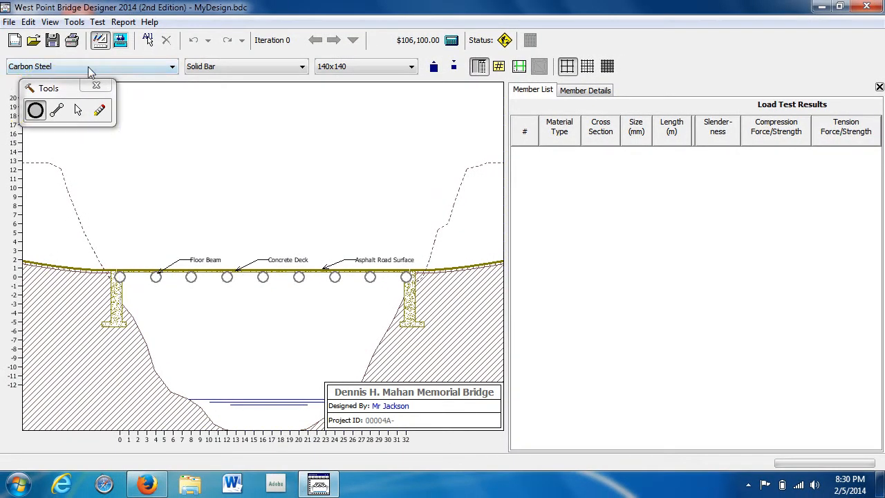
Move the tools palette off the drawing and place eight joints at height 6, spaced 4 apart from x = 2 to 30.
drag(47, 92, 657, 47)
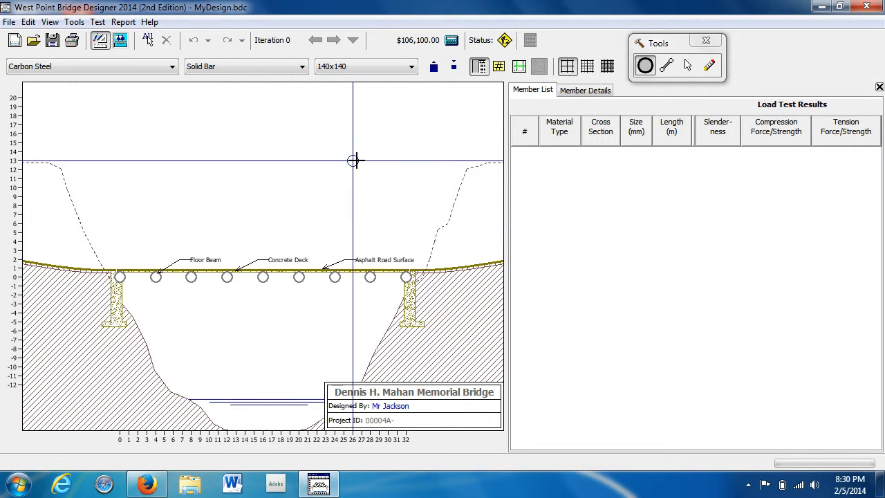
click(138, 223)
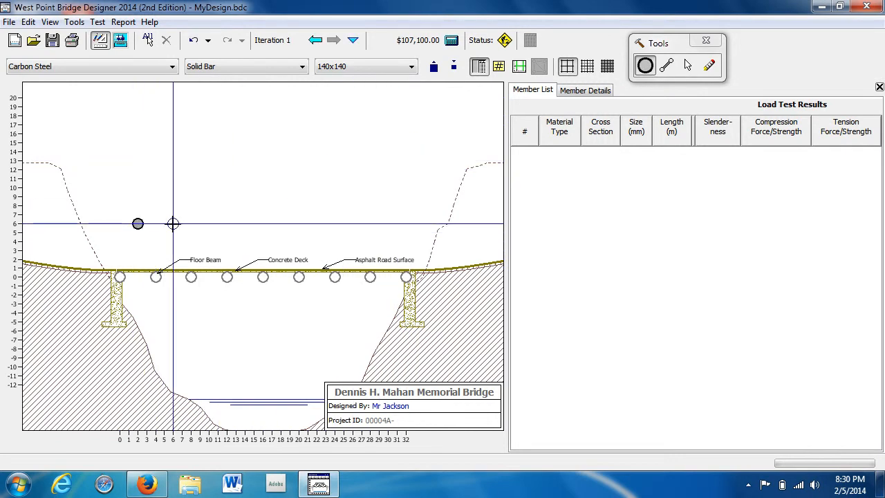
click(209, 223)
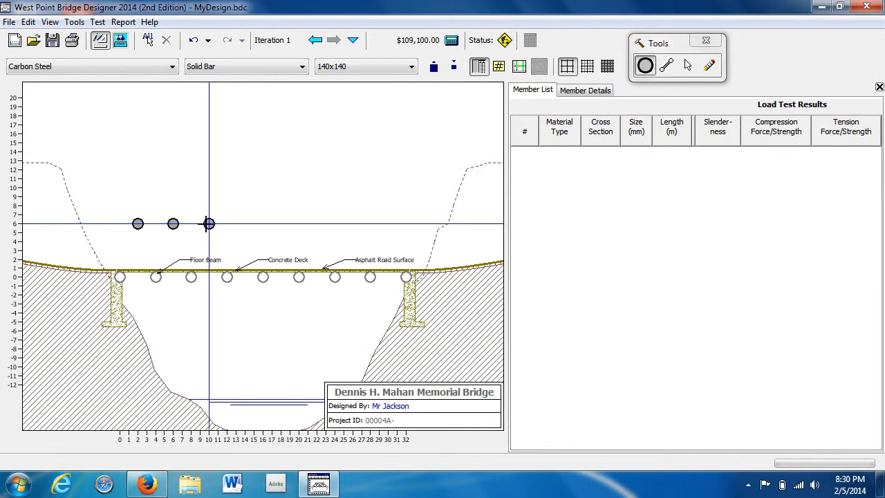
click(244, 223)
click(281, 224)
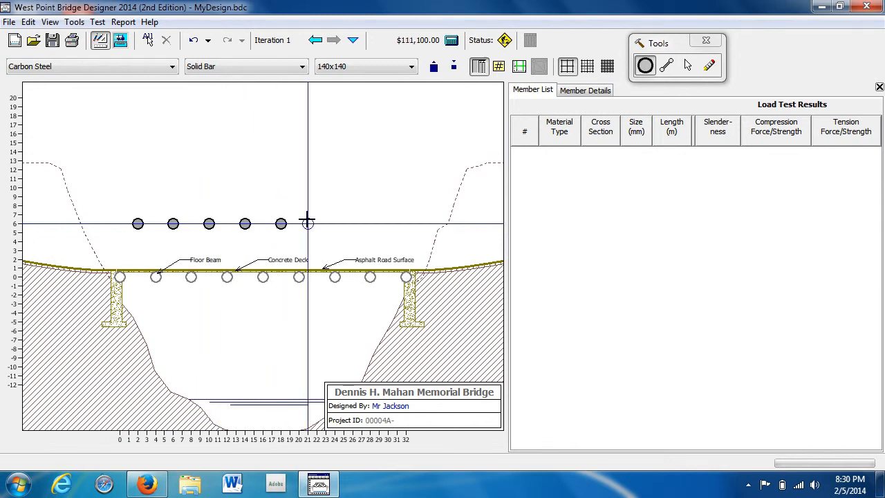
click(317, 223)
click(352, 223)
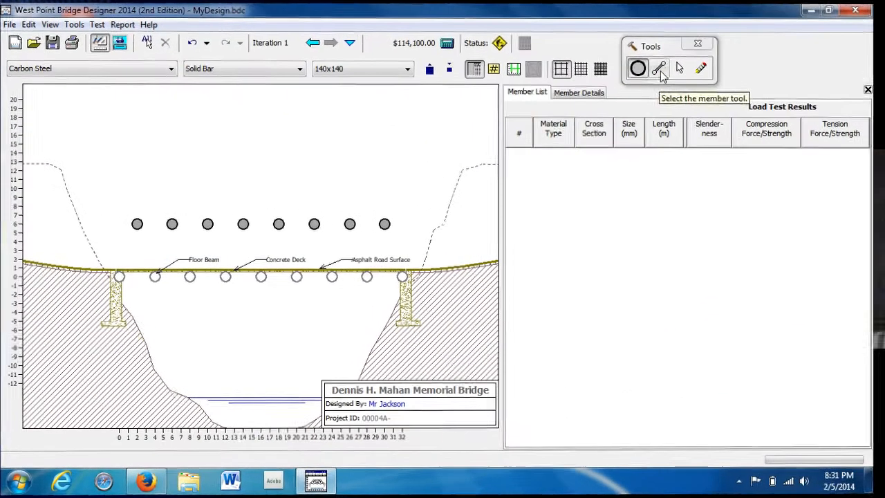
Activate the member tool and set new members to High-Strength Low-Alloy Steel, Hollow Tube, size 260x260x13.
click(659, 70)
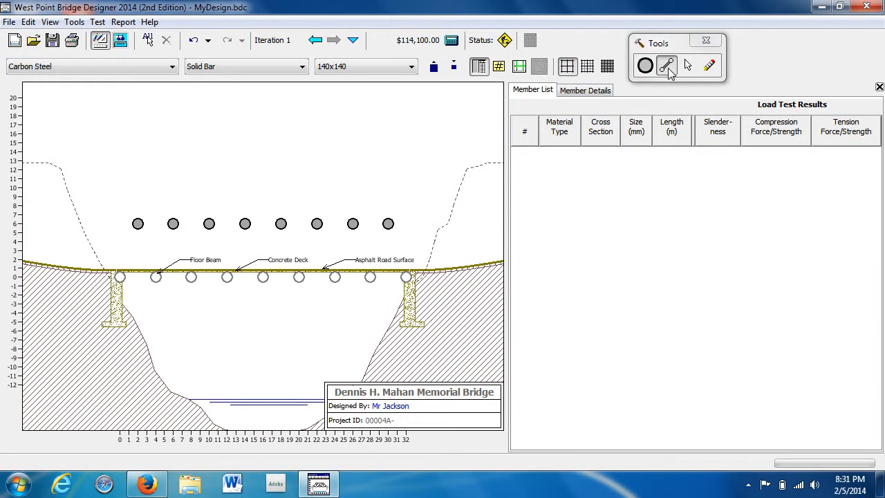
click(175, 63)
click(155, 92)
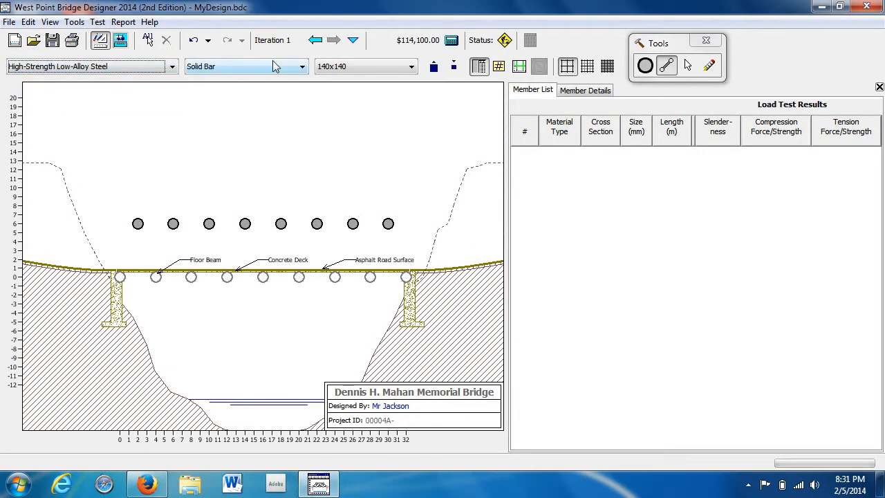
click(291, 63)
click(228, 91)
click(377, 67)
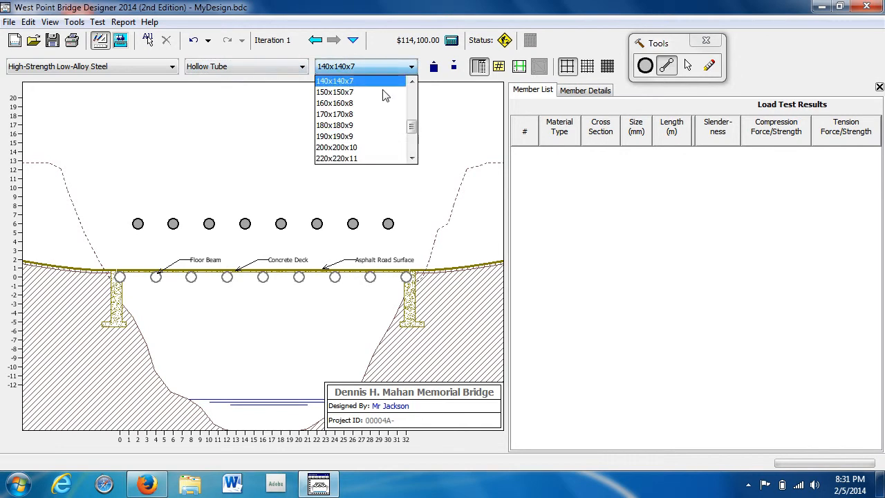
drag(416, 128, 413, 133)
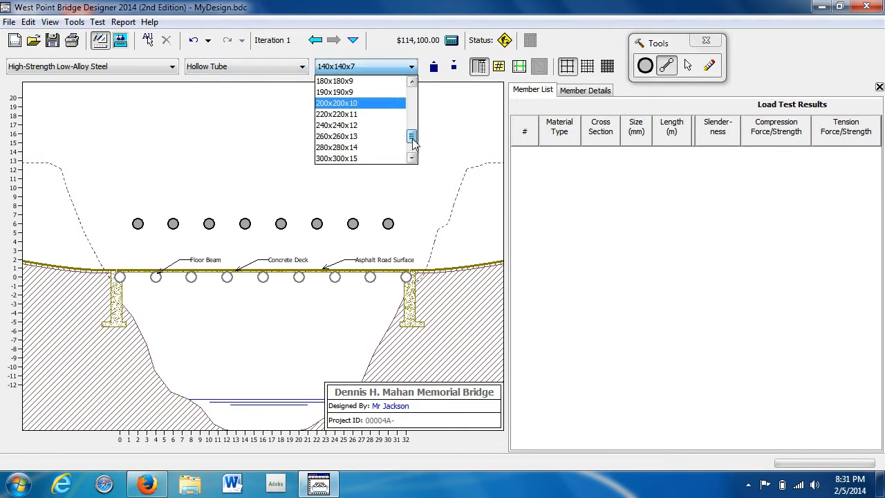
click(389, 137)
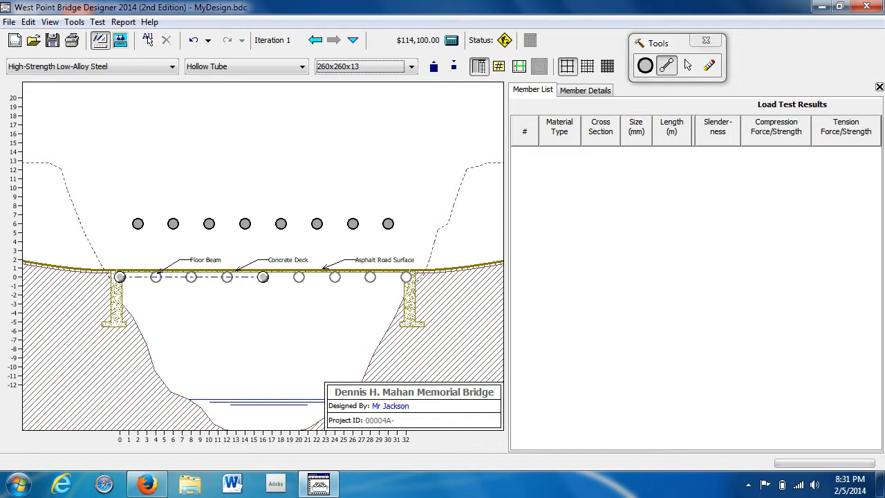
Draw members along the full bottom and top chords and connect the two chords with zigzag diagonals from support to support.
drag(119, 276, 406, 276)
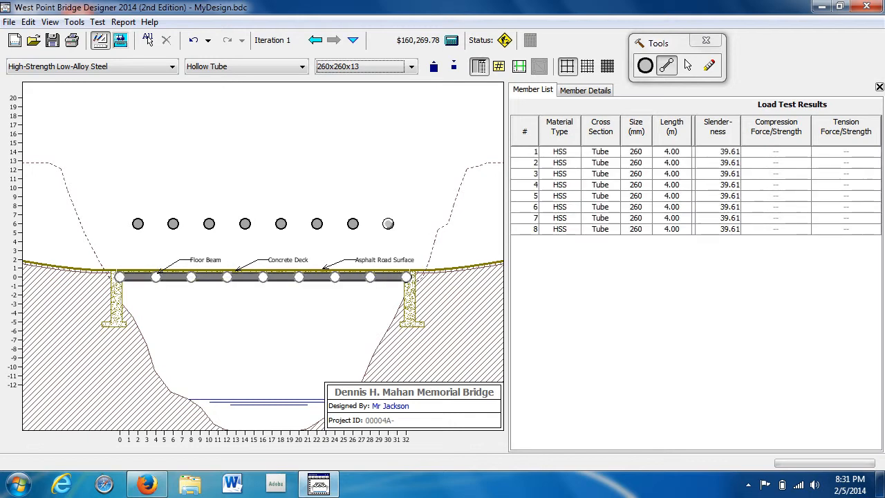
drag(137, 223, 388, 223)
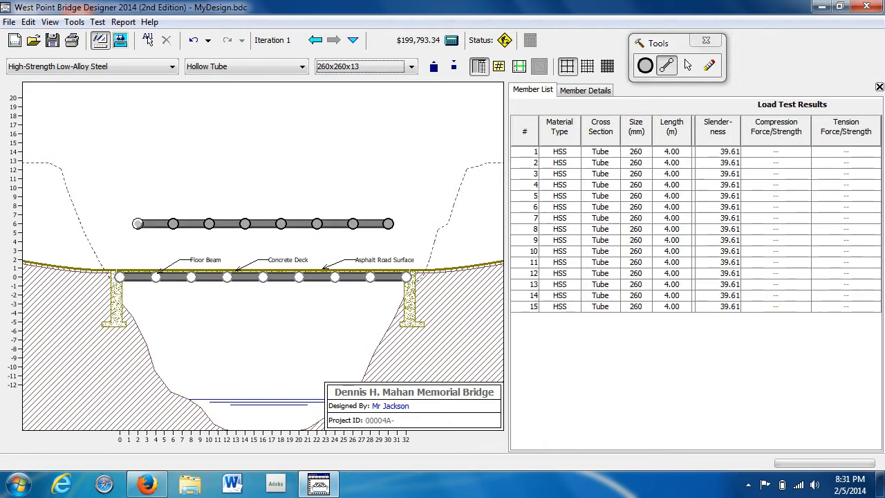
mouse_move(119, 276)
mouse_down()
mouse_move(138, 223)
mouse_move(156, 276)
mouse_up()
mouse_move(172, 225)
mouse_down()
mouse_move(191, 276)
mouse_move(209, 223)
mouse_move(227, 277)
mouse_move(245, 223)
mouse_move(263, 276)
mouse_up()
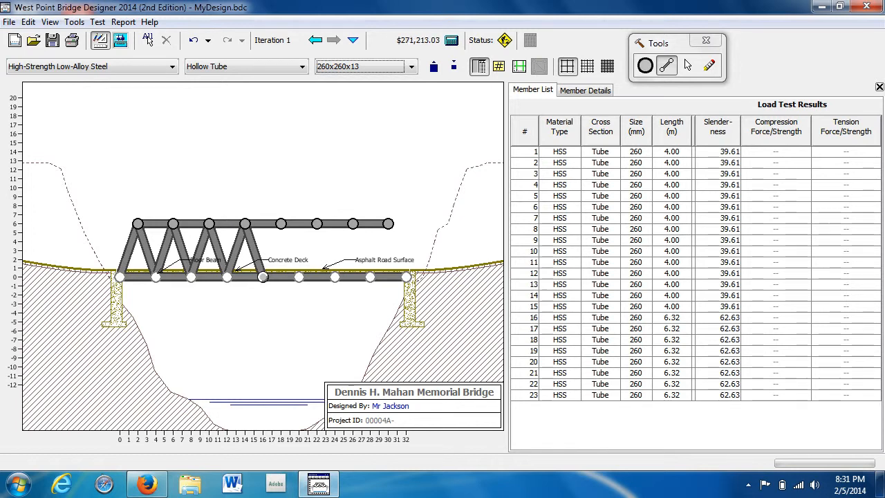
drag(280, 224, 280, 223)
drag(299, 277, 406, 276)
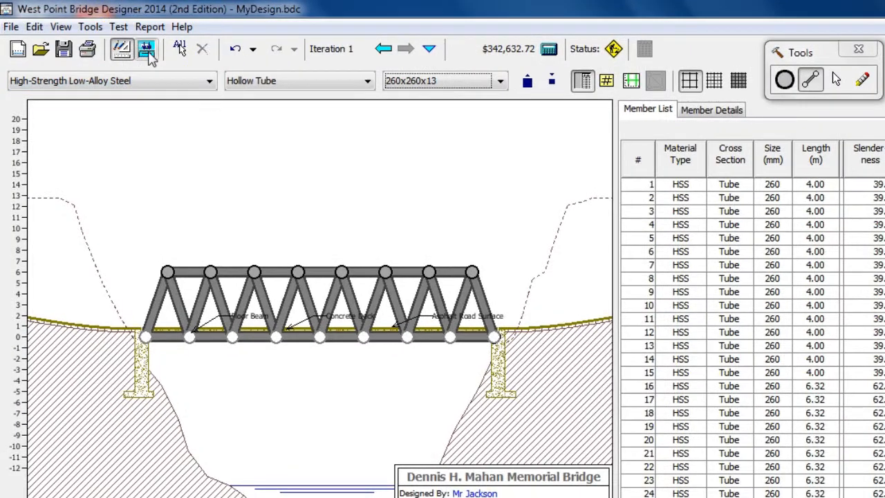
Run the load test on the finished truss, check the design status and return to the drawing board.
click(147, 50)
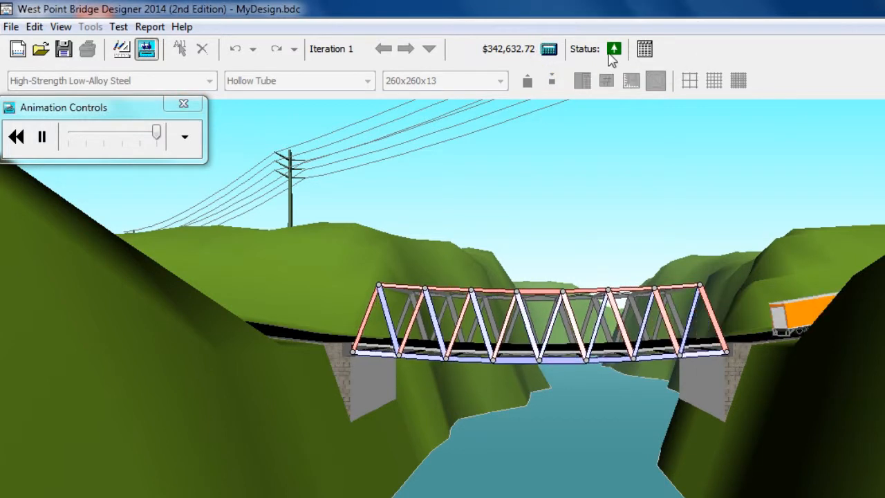
mouse_move(613, 58)
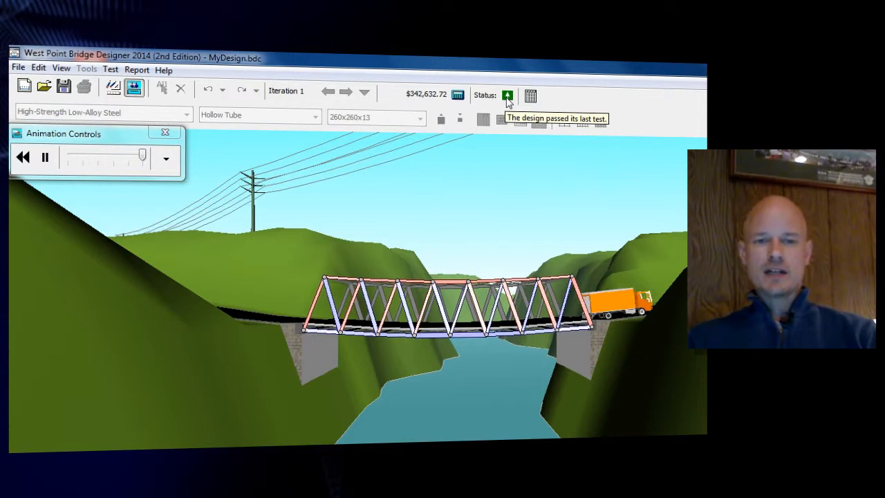
click(112, 88)
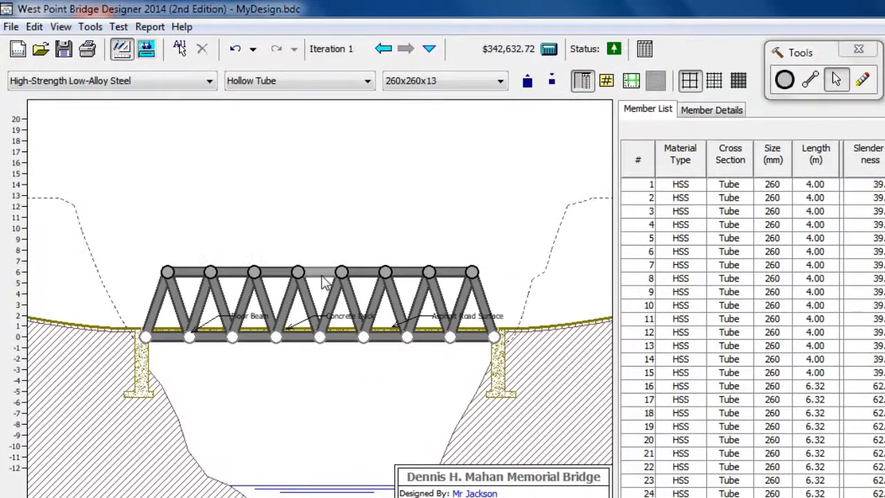
Reduce the middle top-chord member to 170x170x8, load-test the bridge and return to the drawing board.
click(327, 271)
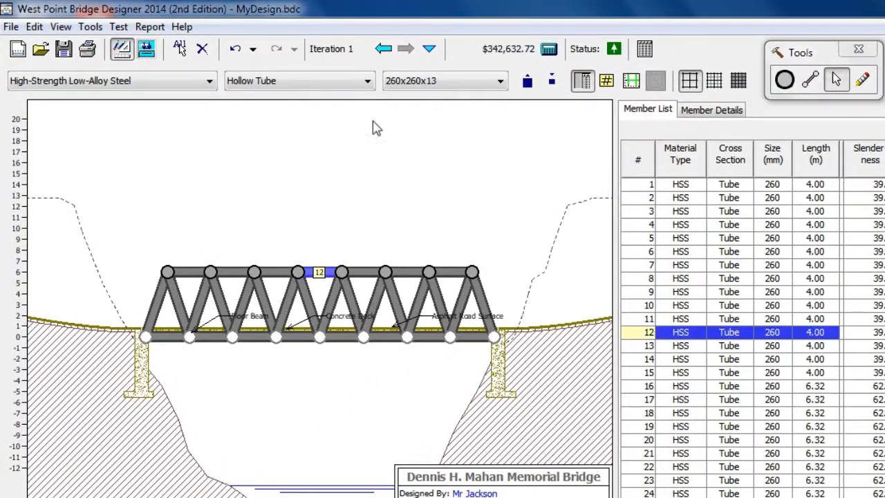
click(551, 80)
click(551, 81)
click(551, 81)
click(551, 81)
click(550, 81)
click(147, 55)
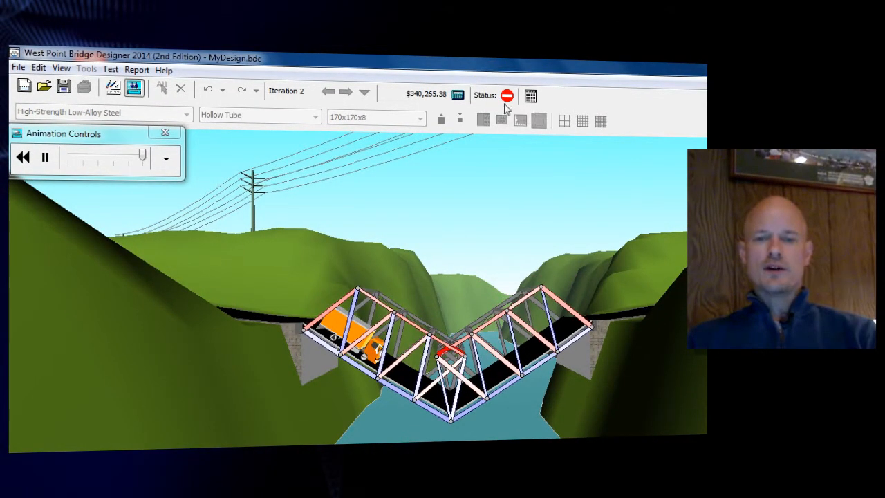
mouse_move(506, 101)
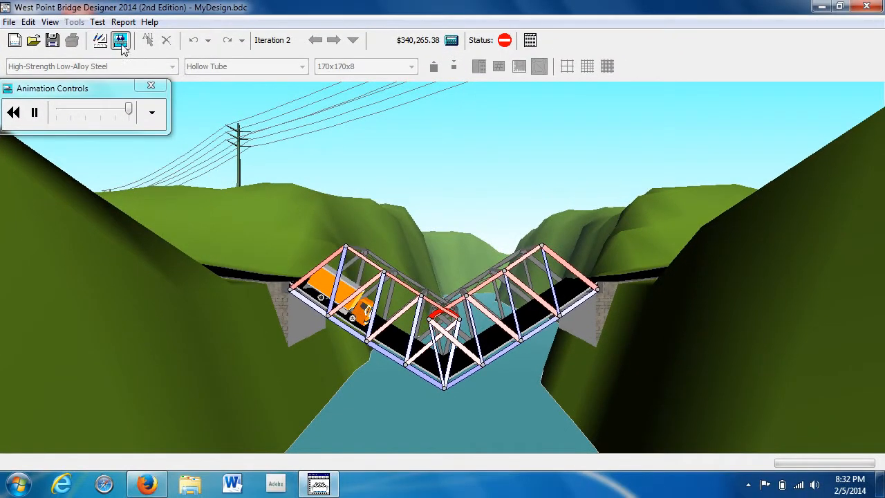
click(108, 42)
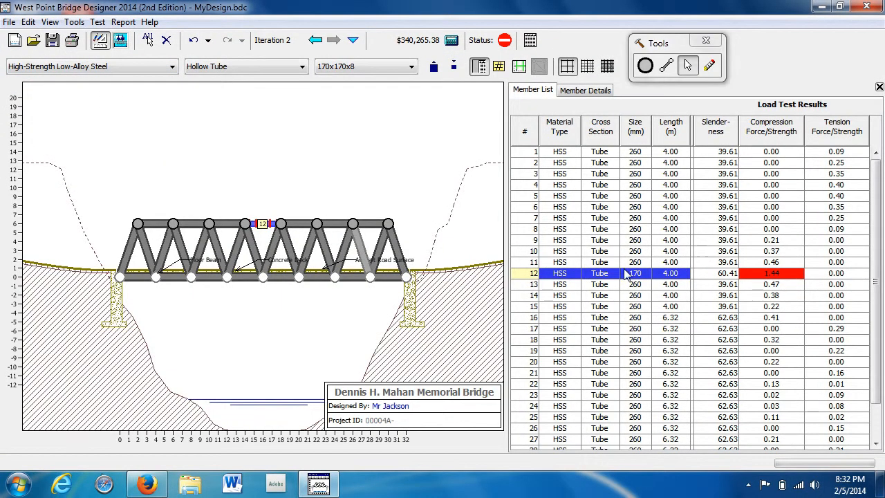
Increase the middle top-chord member to 200x200x10, rerun the load test and return to the drawing board.
click(433, 66)
click(434, 67)
click(453, 67)
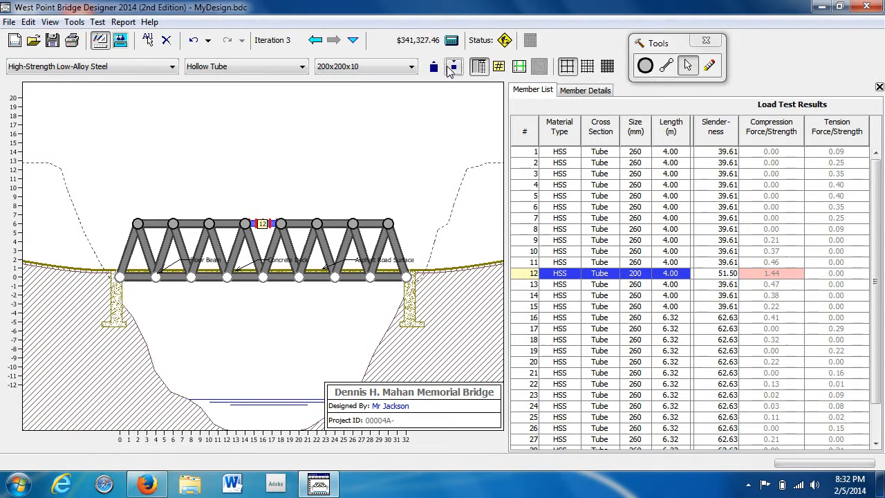
click(120, 40)
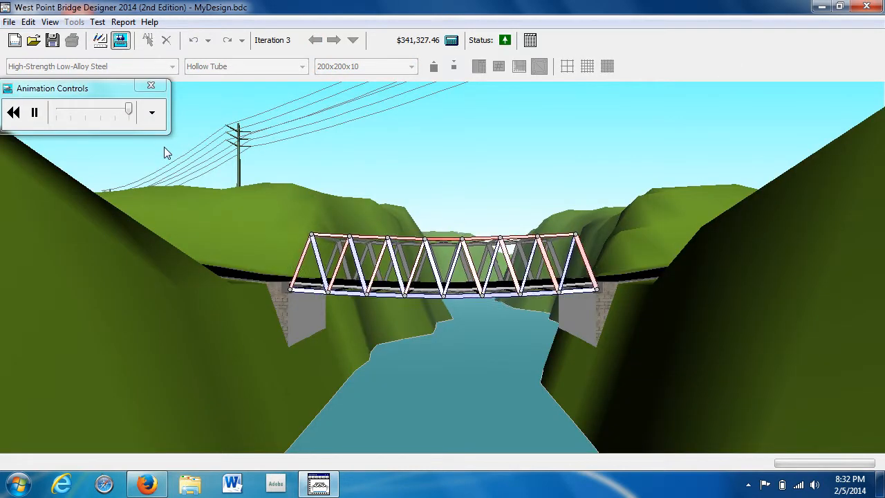
click(101, 42)
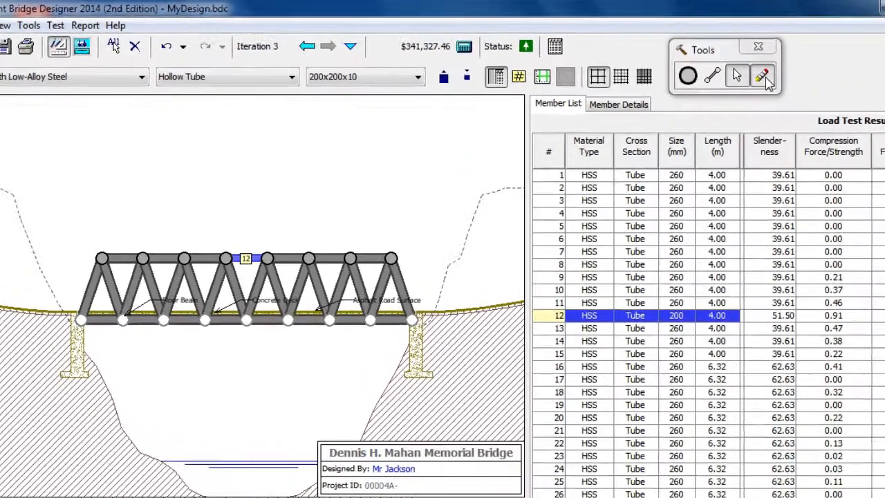
Erase the right end diagonal and the top-chord joint at x = 26 together with its attached members.
click(712, 70)
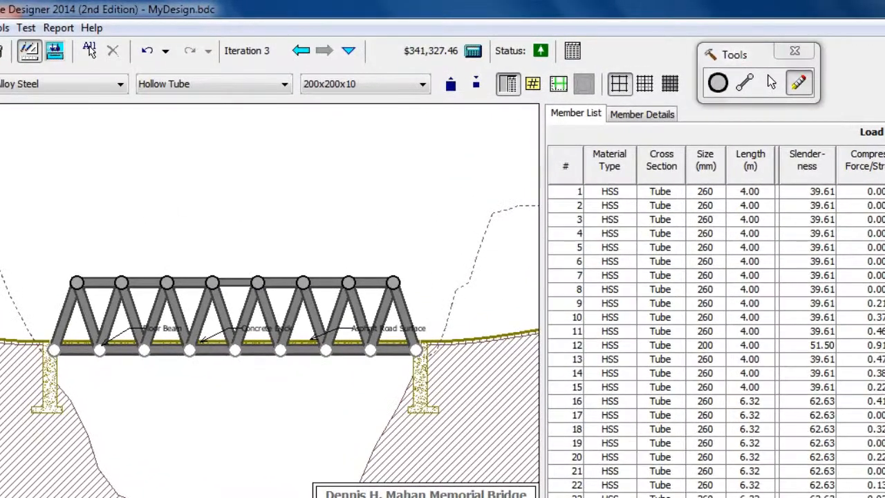
click(404, 314)
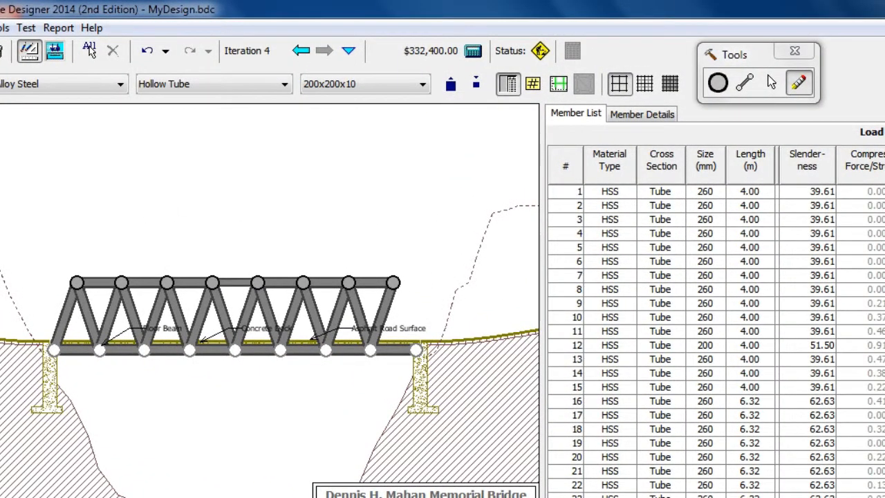
click(348, 282)
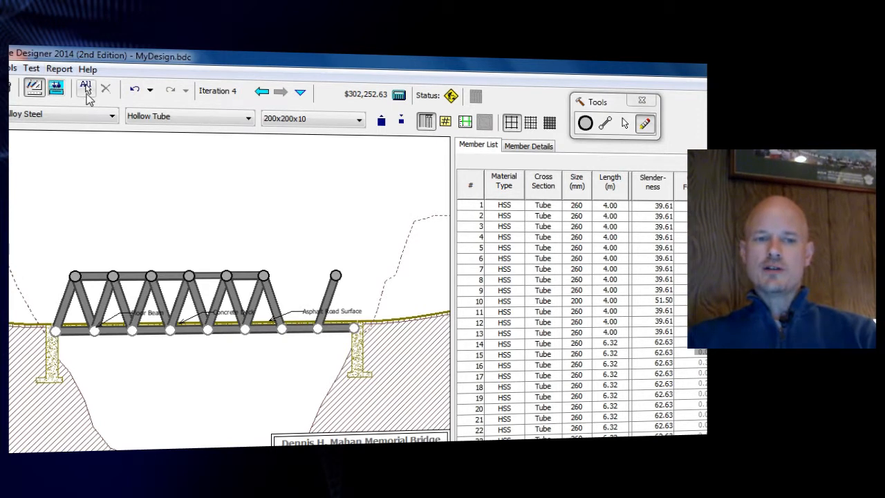
Select all remaining members of the bridge at once.
click(87, 94)
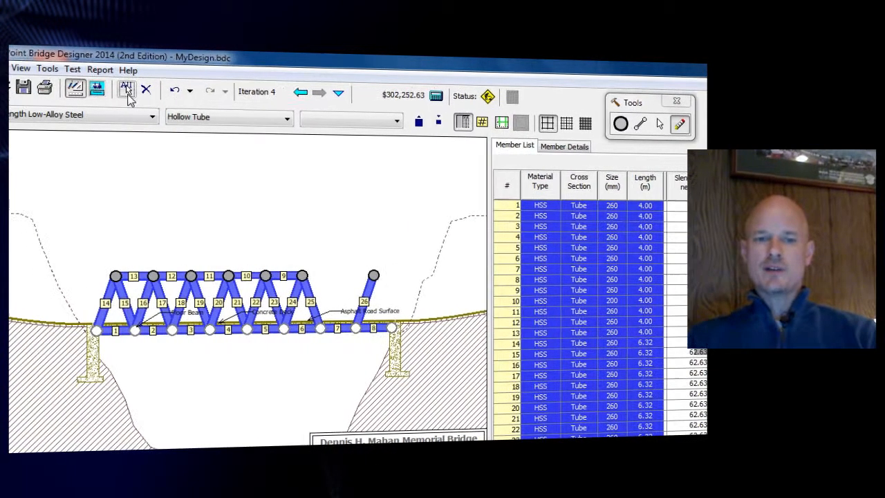